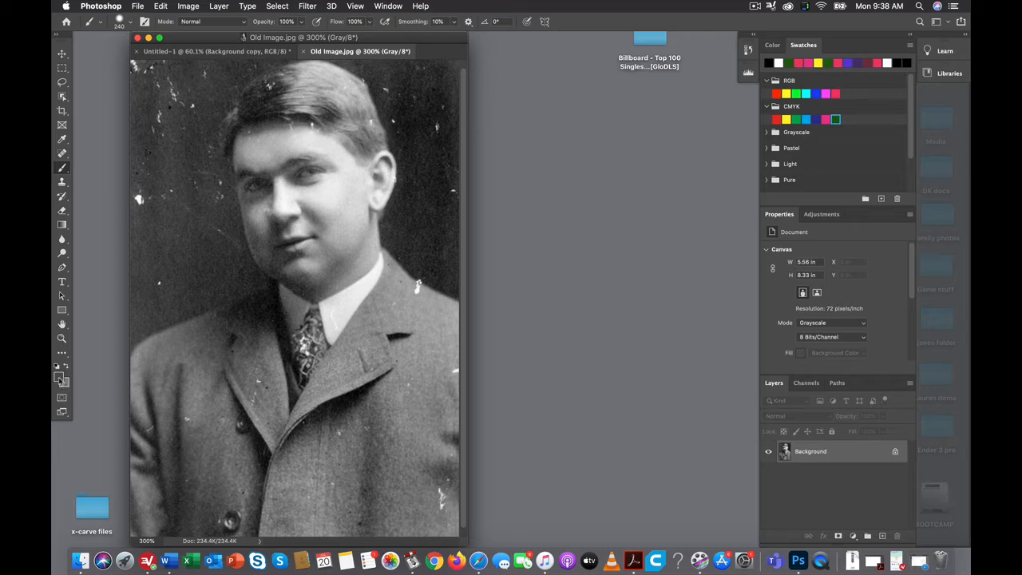
- Set the foreground color to bright green (#48e810) while the image is in Grayscale mode
click(59, 379)
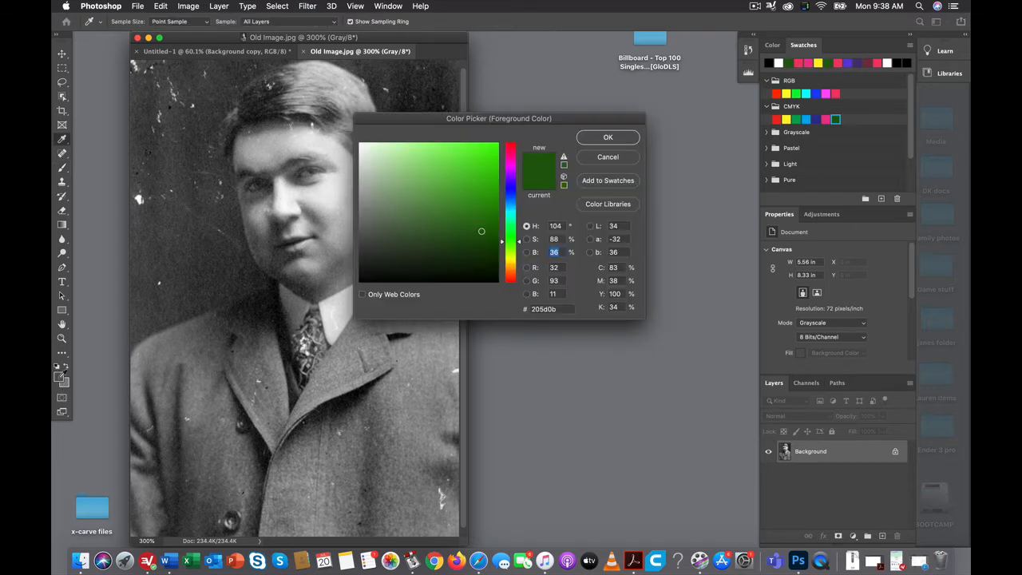
click(490, 154)
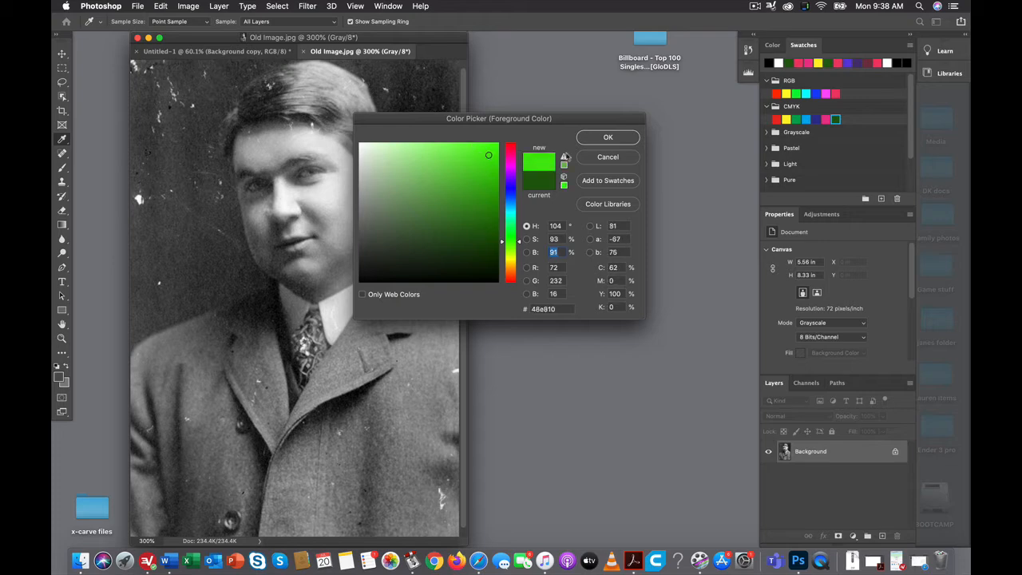
click(609, 139)
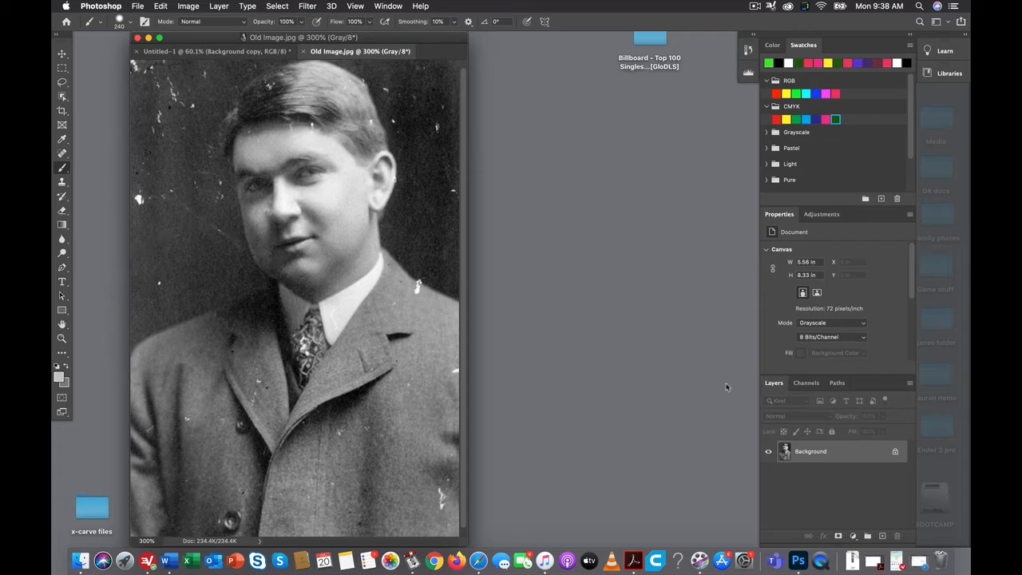
- Check the image's channels, convert it to RGB Color mode, and add a new layer above the background
click(806, 385)
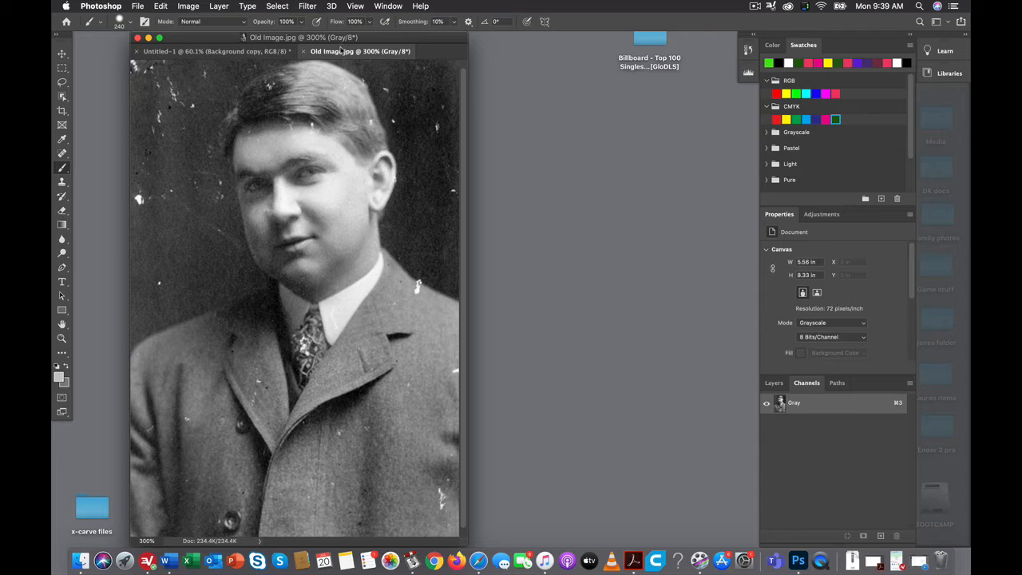
click(188, 6)
mouse_move(190, 20)
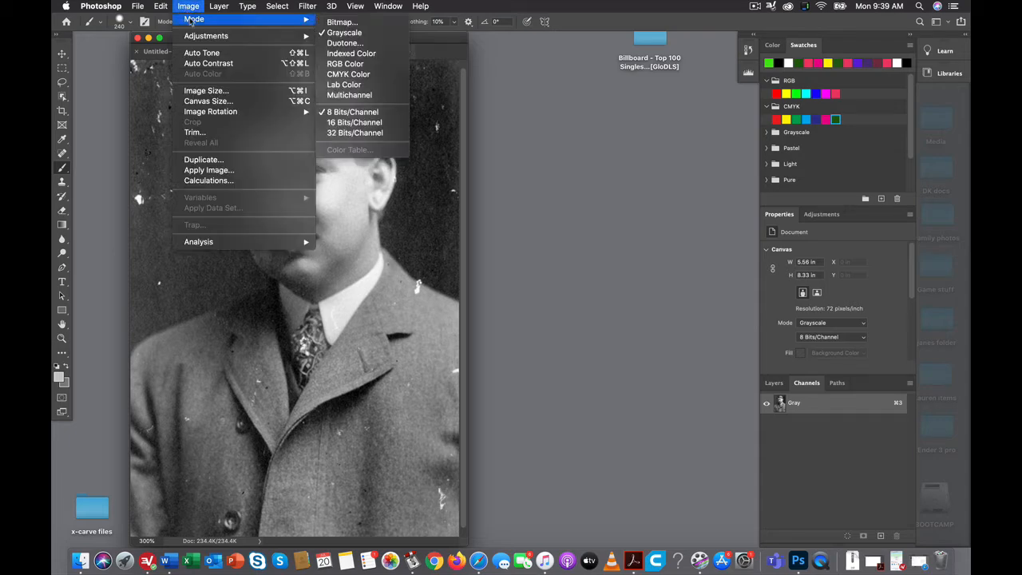
click(369, 69)
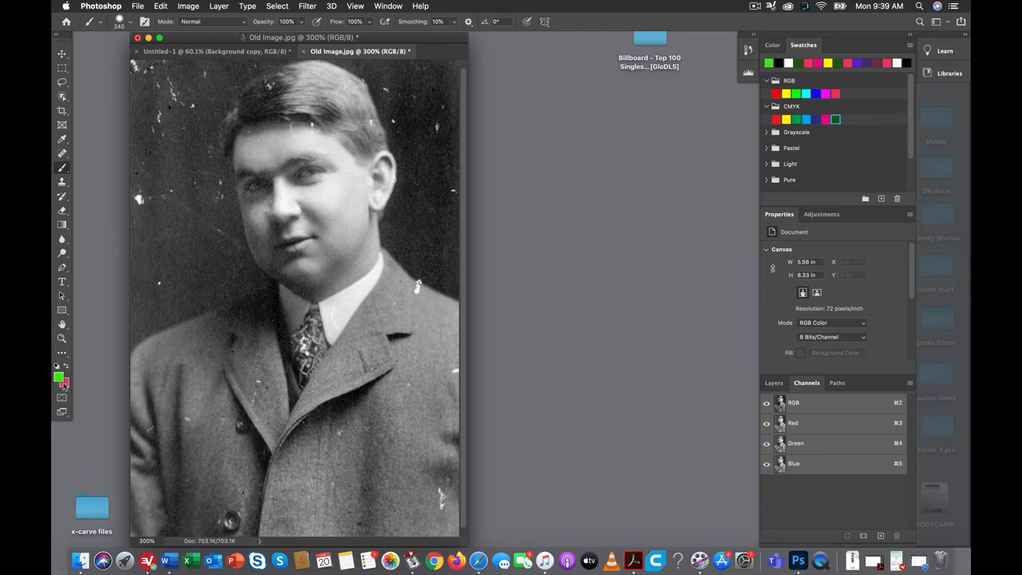
click(772, 385)
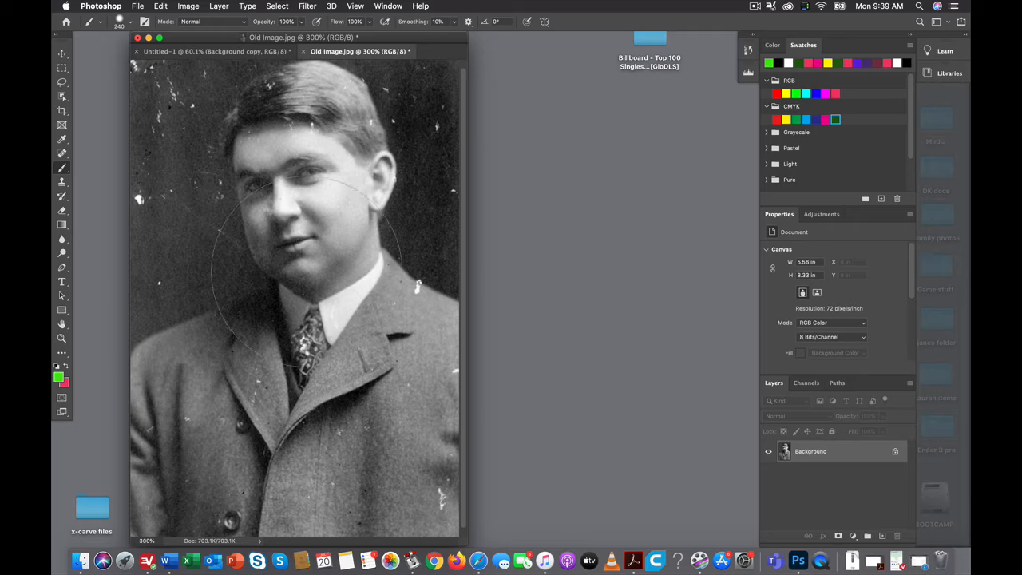
click(882, 537)
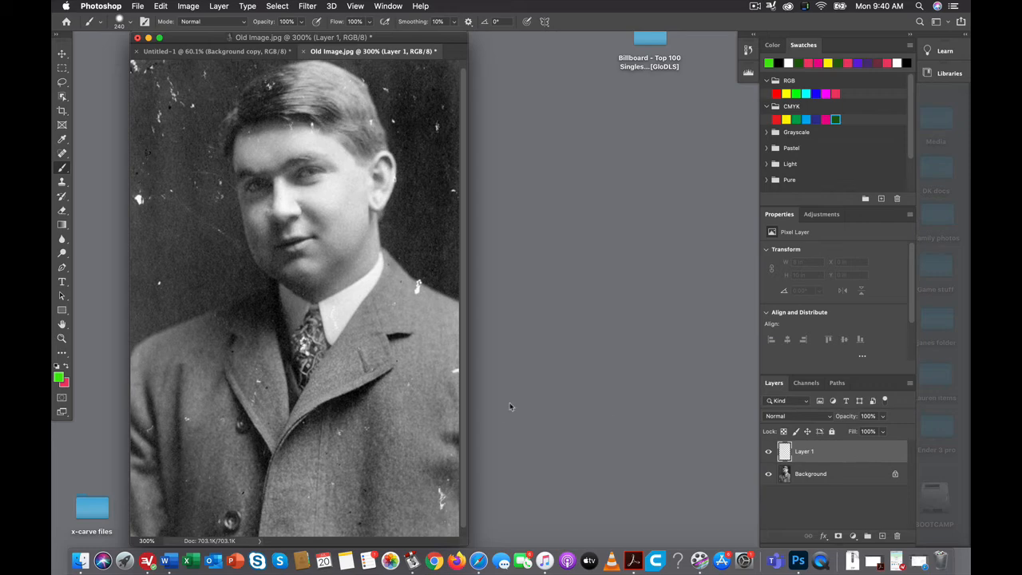
- Set the foreground color to a skin tone with CMYK values C 10, M 50, Y 50, K 0
click(59, 378)
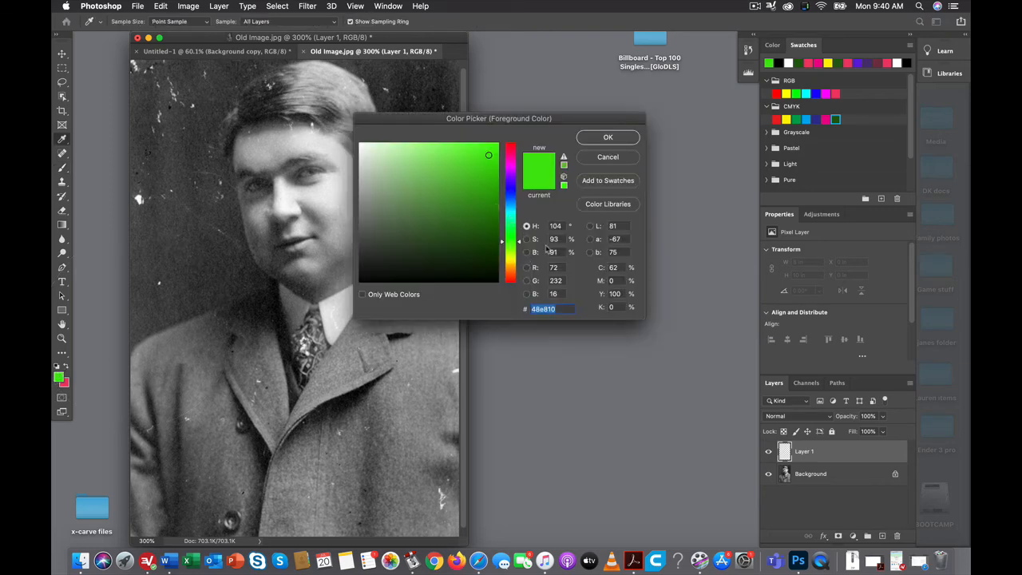
double_click(613, 267)
click(613, 282)
text(50)
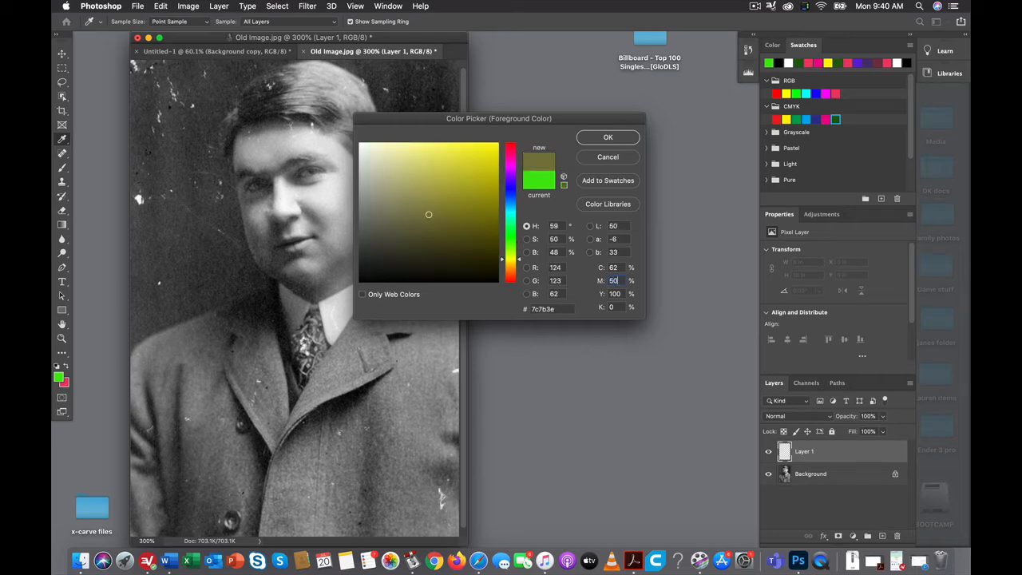
click(620, 294)
text(50)
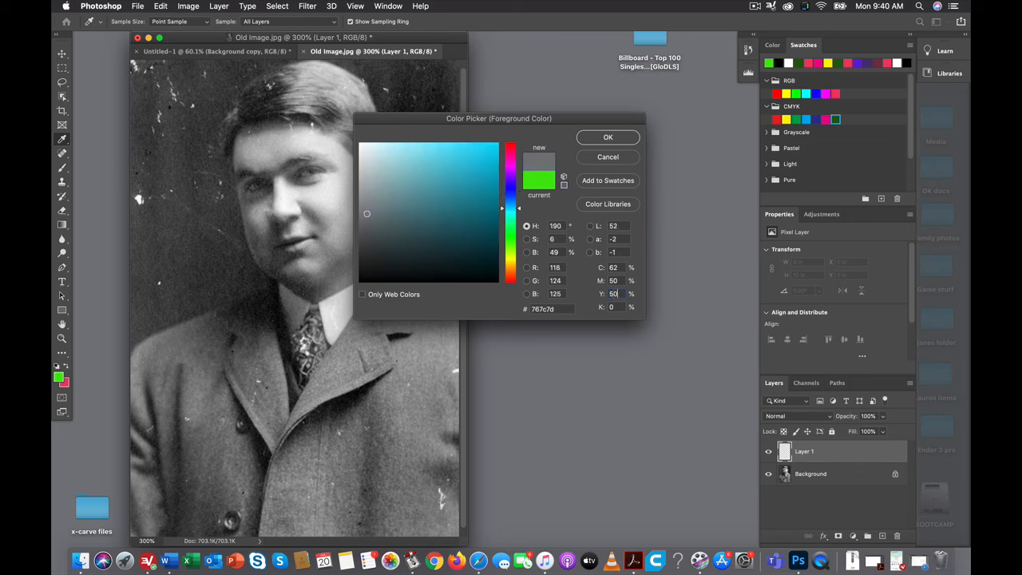
click(610, 268)
text(10)
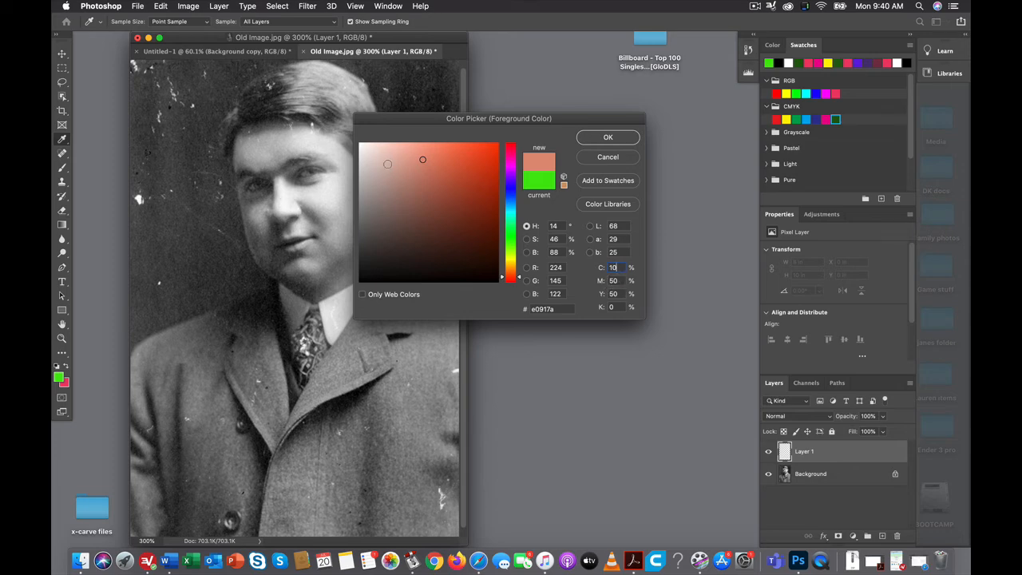
click(609, 138)
- Paint the skin tone across the forehead with a size 24 brush and set the layer's blend mode to Color
key(b)
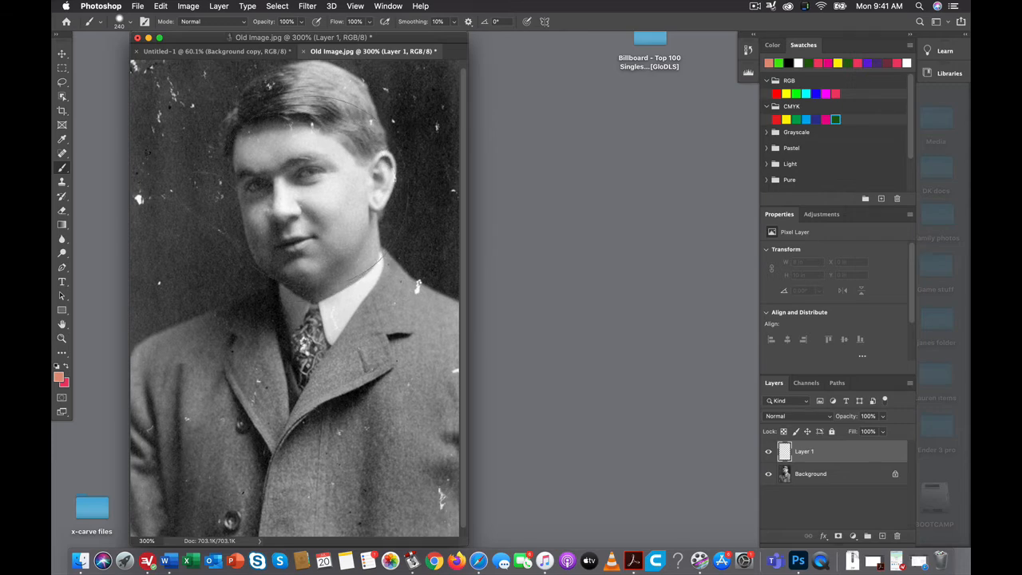
drag(313, 192, 132, 232)
mouse_move(255, 149)
mouse_down()
mouse_move(307, 137)
mouse_move(249, 144)
mouse_move(268, 163)
mouse_move(327, 154)
mouse_move(321, 146)
mouse_move(335, 155)
mouse_move(316, 143)
mouse_move(330, 152)
mouse_move(306, 171)
mouse_move(329, 179)
mouse_up()
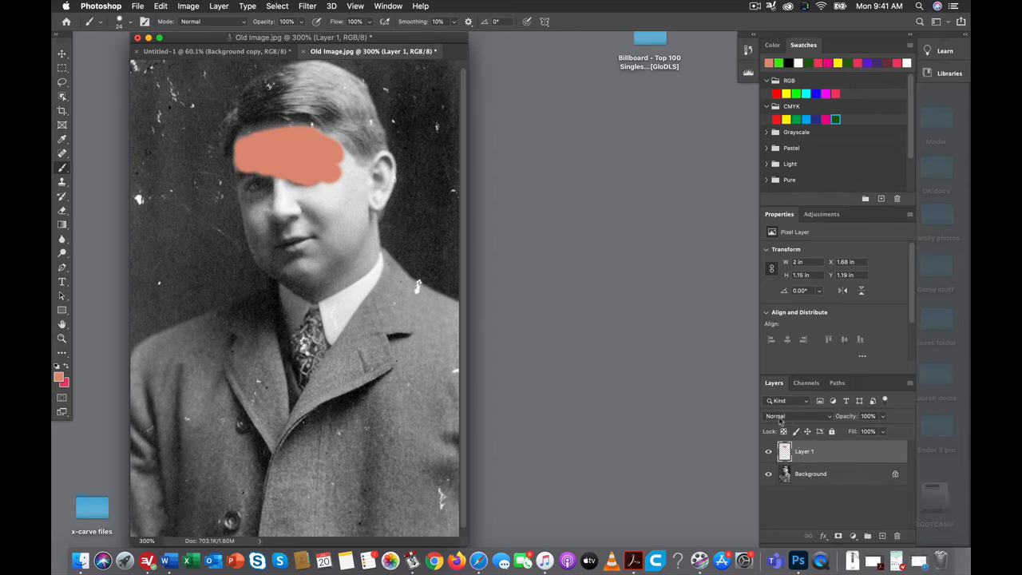
click(831, 421)
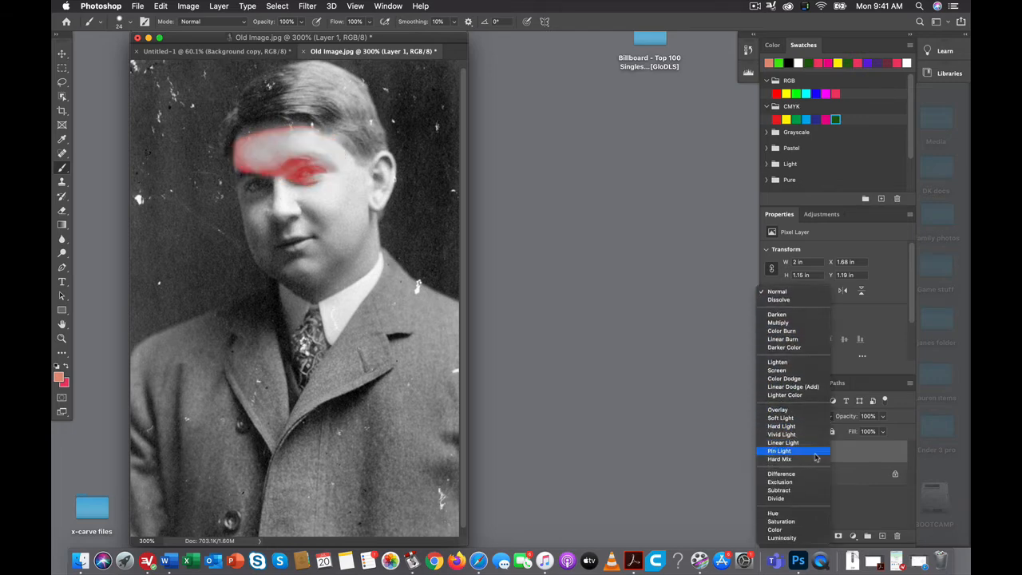
click(804, 530)
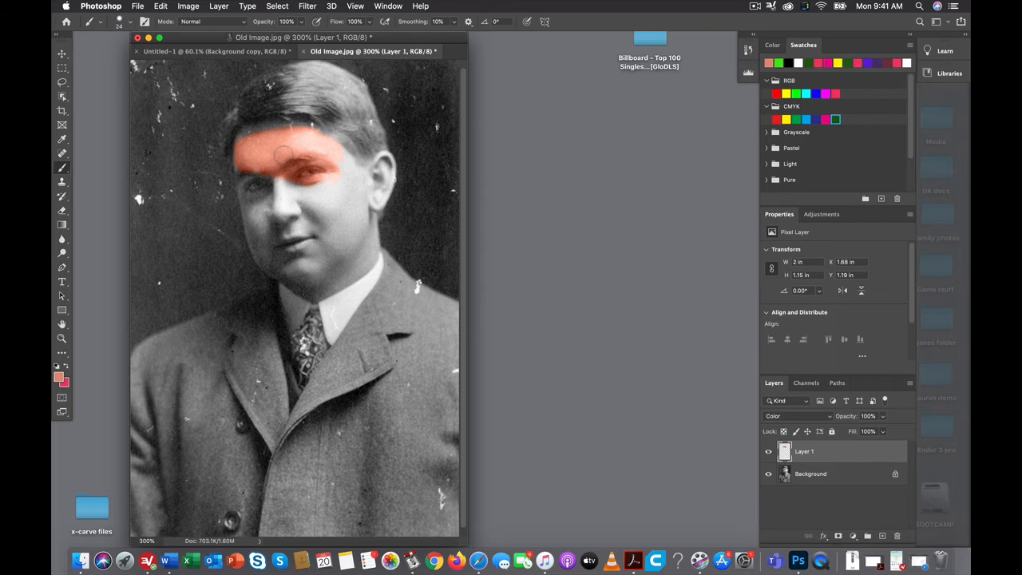
- Paint the rest of the face and the ear with the skin tone and rename the layer Skin
mouse_move(310, 196)
mouse_down()
mouse_move(285, 194)
mouse_move(340, 187)
mouse_move(317, 196)
mouse_move(334, 207)
mouse_move(337, 234)
mouse_move(357, 192)
mouse_move(335, 163)
mouse_move(377, 194)
mouse_move(366, 198)
mouse_move(364, 260)
mouse_up()
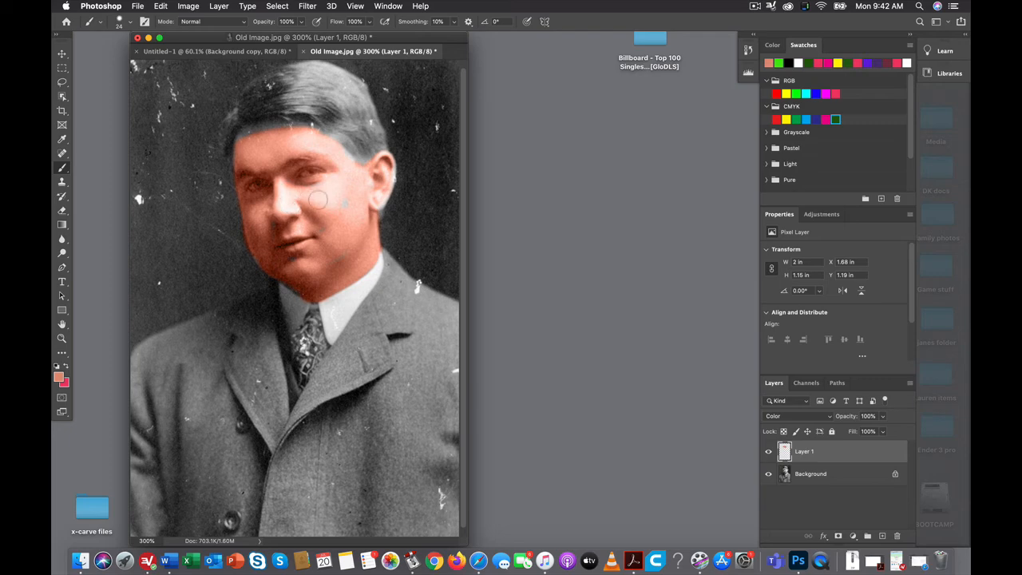
mouse_move(318, 200)
mouse_down()
mouse_move(341, 207)
mouse_move(324, 148)
mouse_move(362, 171)
mouse_move(363, 198)
mouse_move(387, 169)
mouse_move(373, 195)
mouse_up()
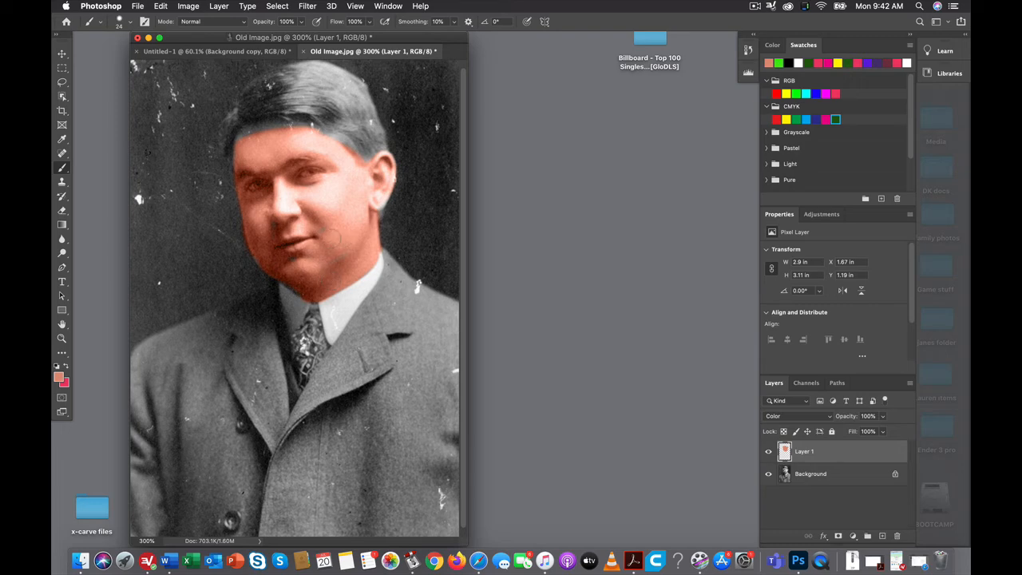
double_click(804, 452)
text(Skin)
key(Return)
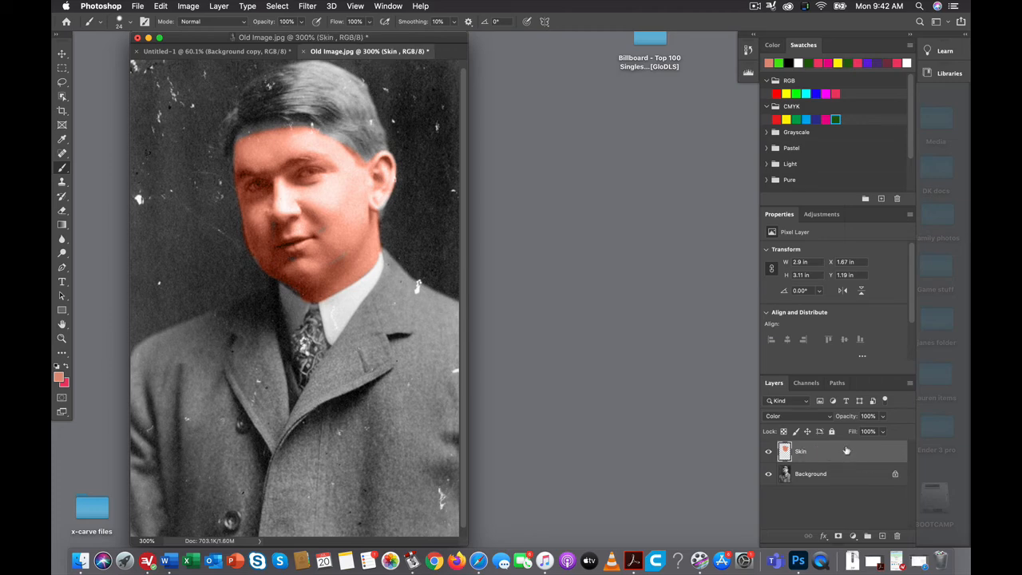
- Add a new layer above the Skin layer and name it Clothing
click(882, 537)
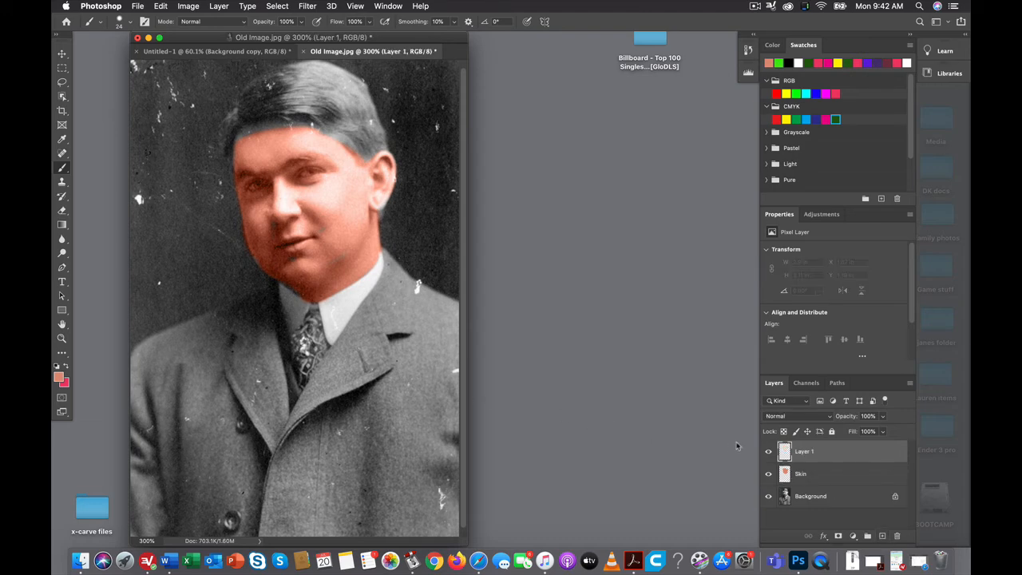
double_click(806, 452)
text(Clothing)
key(Return)
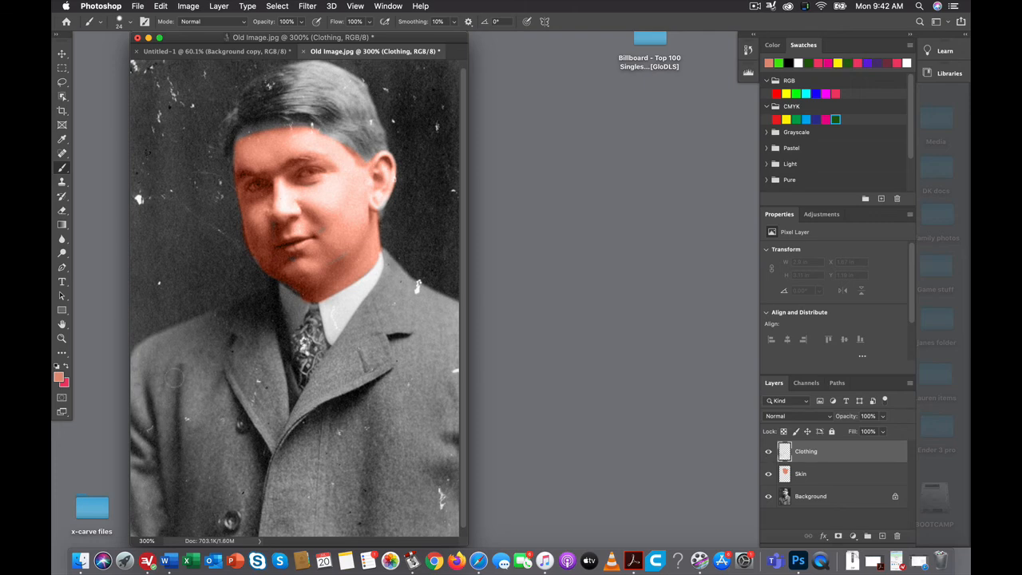
- Swap in and change the foreground color to dark blue, and set the Clothing layer's blend mode to Color
click(66, 368)
click(58, 378)
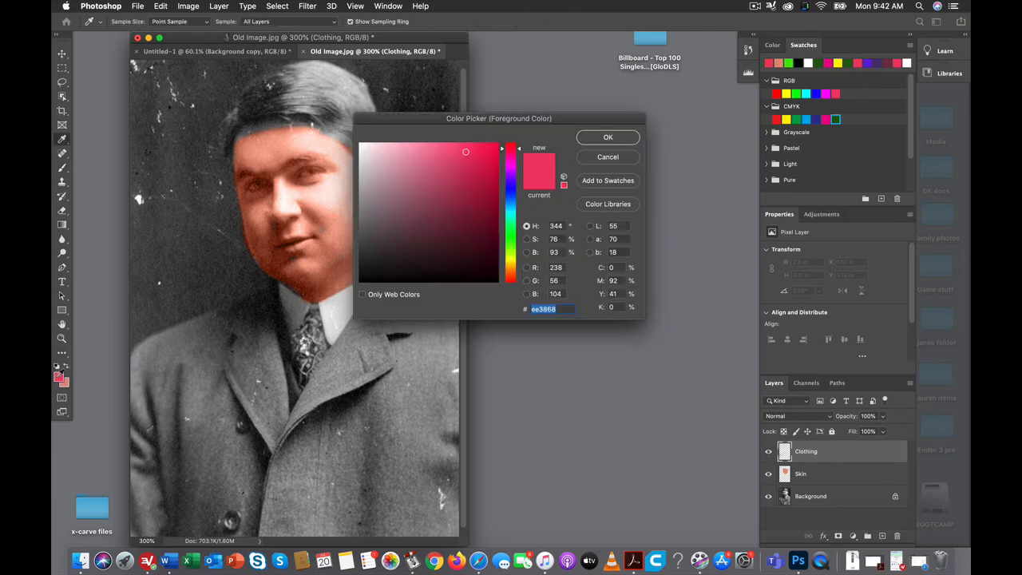
click(519, 173)
mouse_move(519, 183)
mouse_down()
mouse_move(520, 220)
mouse_move(520, 189)
mouse_up()
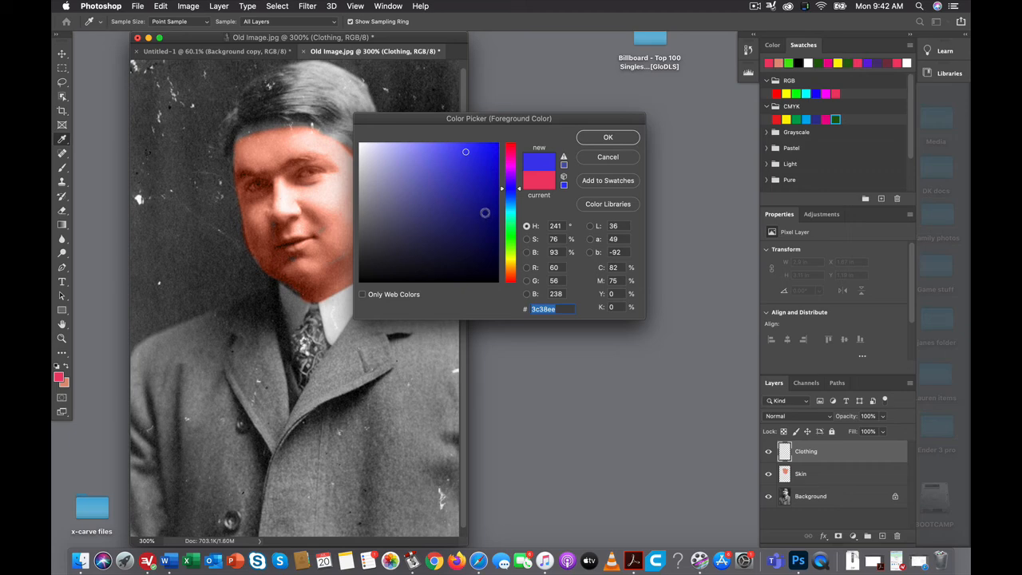
click(614, 140)
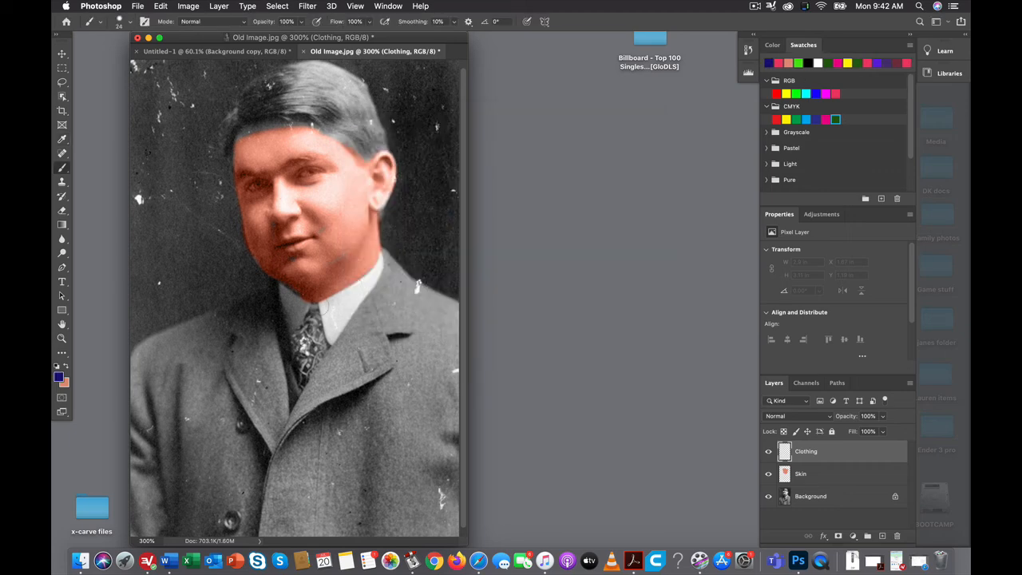
key(b)
click(829, 419)
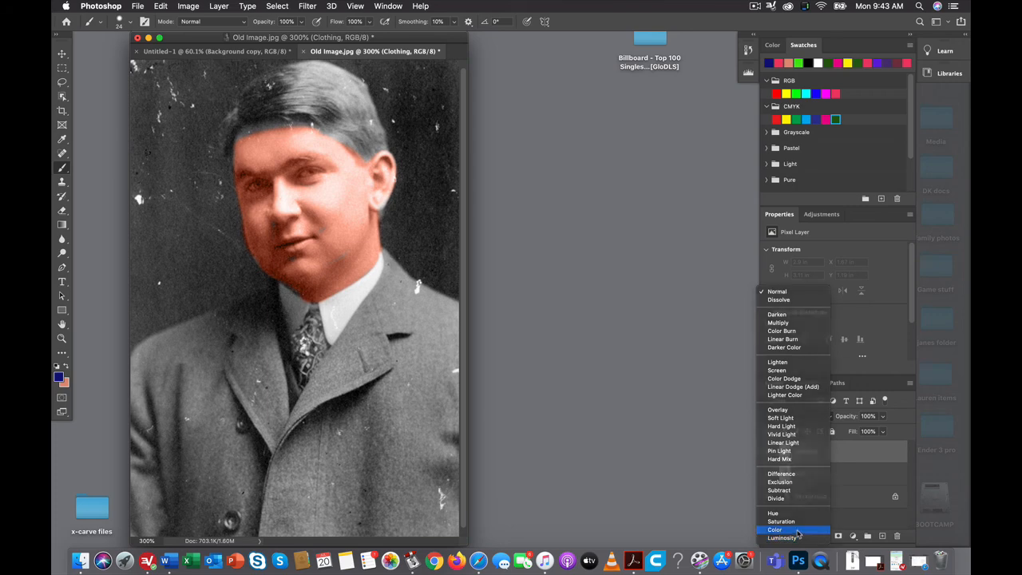
click(776, 529)
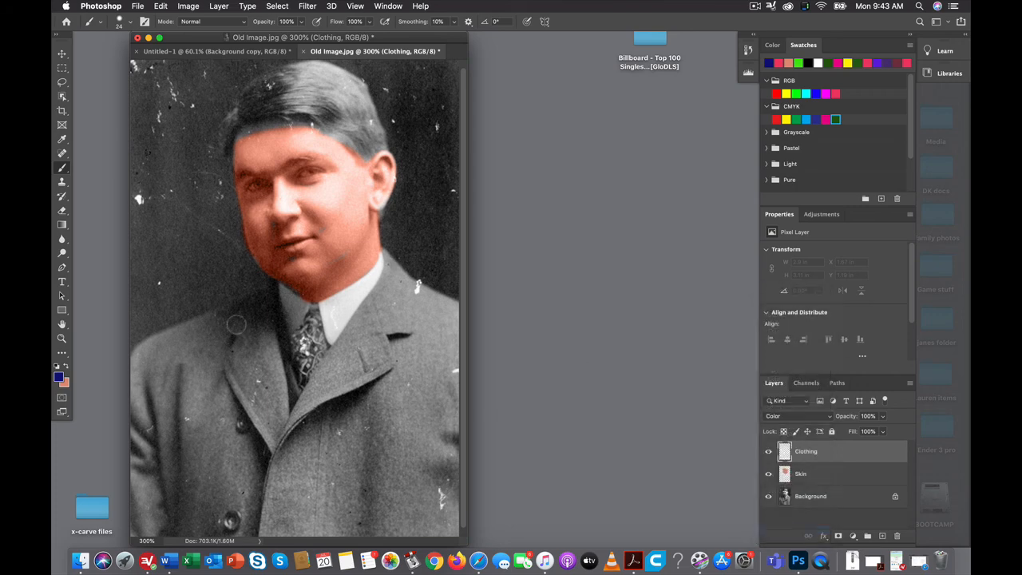
- Paint the left half of the jacket with the dark blue brush and lower the Clothing layer's opacity to 75%
mouse_move(245, 318)
mouse_down()
mouse_move(142, 348)
mouse_move(184, 342)
mouse_move(211, 328)
mouse_move(150, 333)
mouse_move(259, 300)
mouse_move(279, 438)
mouse_move(250, 334)
mouse_move(186, 348)
mouse_up()
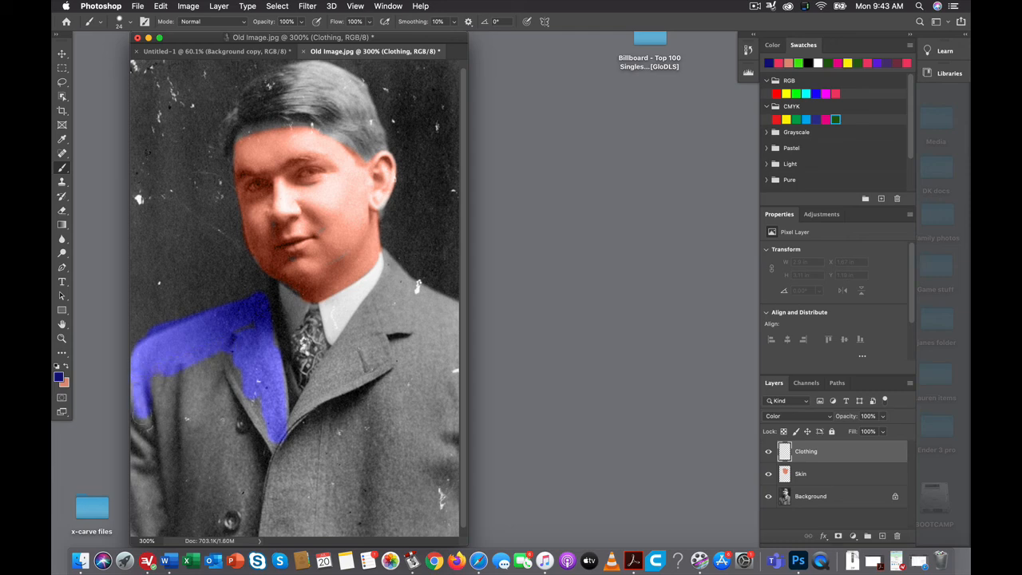
mouse_move(140, 415)
mouse_down()
mouse_move(136, 525)
mouse_move(246, 532)
mouse_move(258, 430)
mouse_move(263, 444)
mouse_move(236, 361)
mouse_move(224, 353)
mouse_move(173, 372)
mouse_move(225, 361)
mouse_move(160, 412)
mouse_up()
mouse_move(172, 446)
mouse_down()
mouse_move(209, 482)
mouse_move(189, 502)
mouse_move(231, 517)
mouse_move(200, 519)
mouse_move(160, 481)
mouse_move(134, 500)
mouse_move(146, 444)
mouse_move(158, 522)
mouse_move(234, 460)
mouse_move(238, 432)
mouse_move(221, 379)
mouse_move(240, 396)
mouse_move(230, 375)
mouse_move(145, 449)
mouse_move(221, 501)
mouse_move(195, 489)
mouse_up()
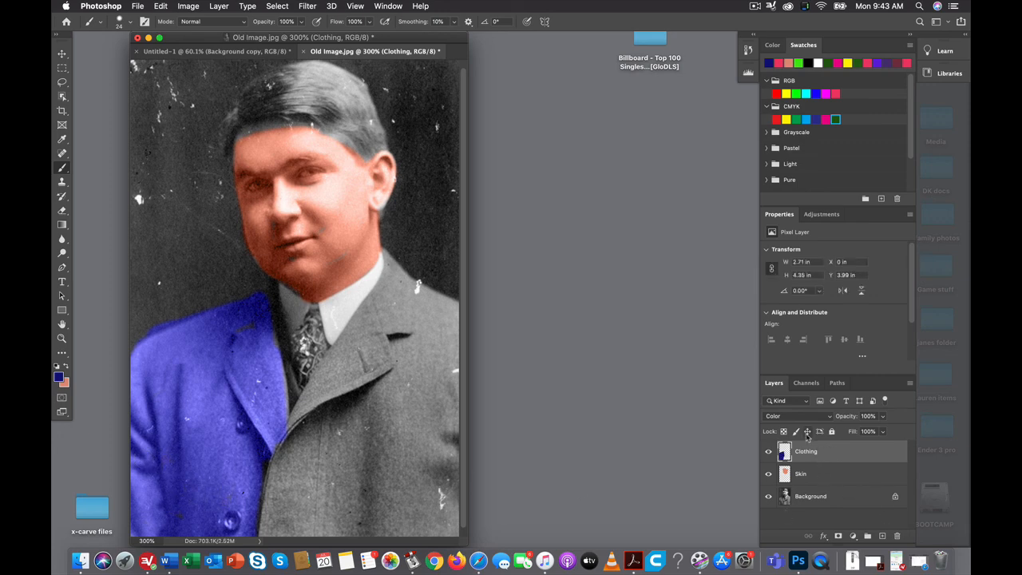
click(882, 417)
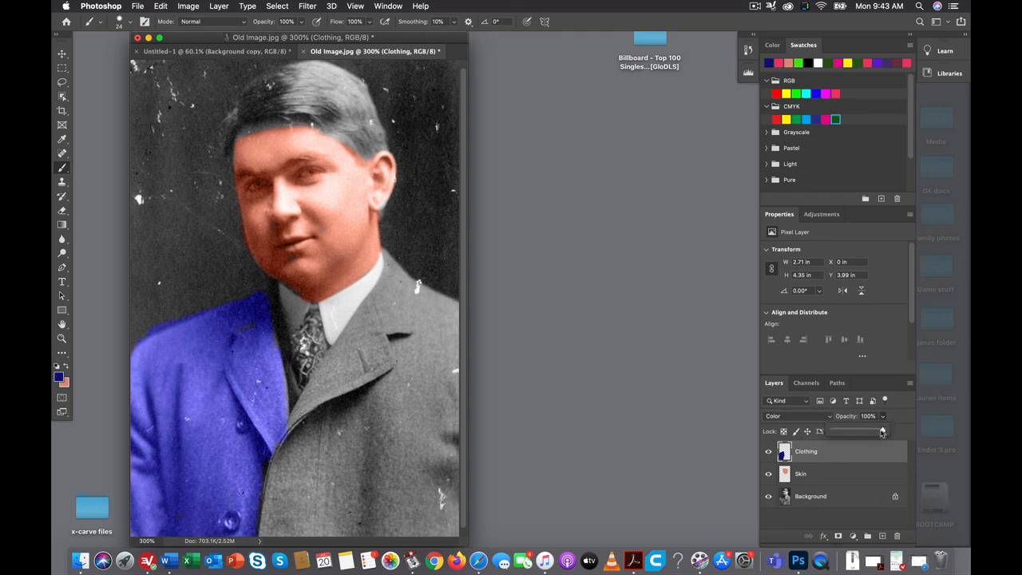
mouse_move(882, 431)
mouse_down()
mouse_move(846, 432)
mouse_move(871, 432)
mouse_up()
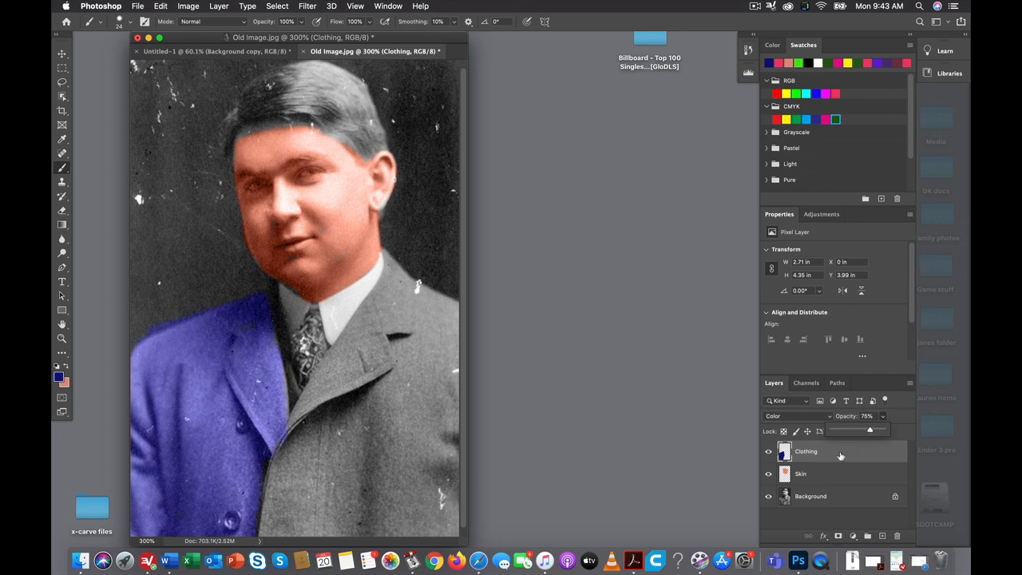